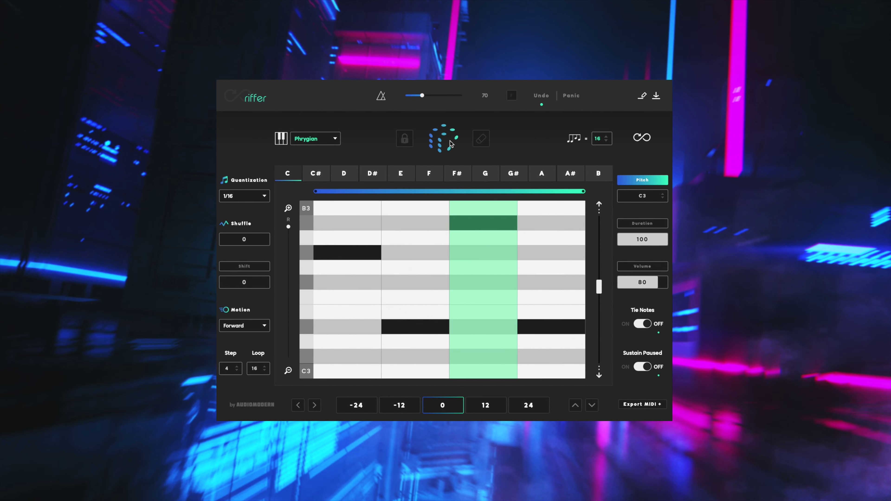
Regenerate the riff five times until a 16-step C Ionian pattern at tempo 98 appears.
{"action": "left_click", "coordinate": [451, 143]}
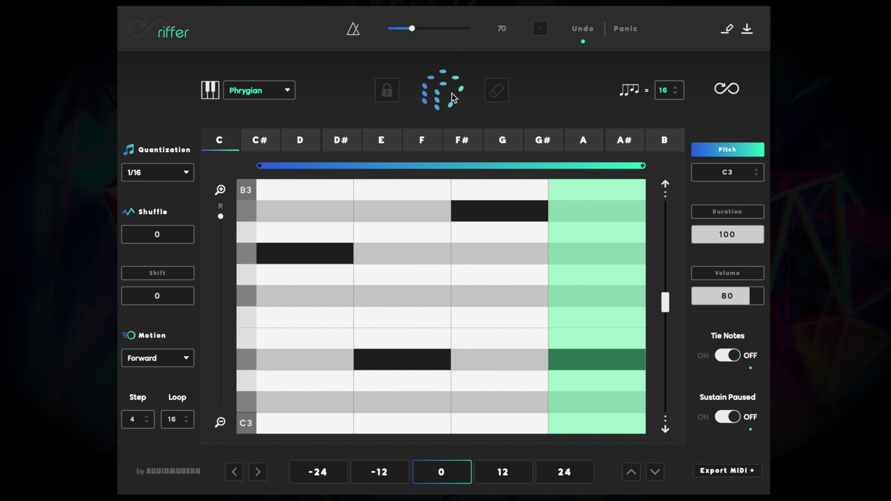
{"action": "left_click", "coordinate": [453, 98]}
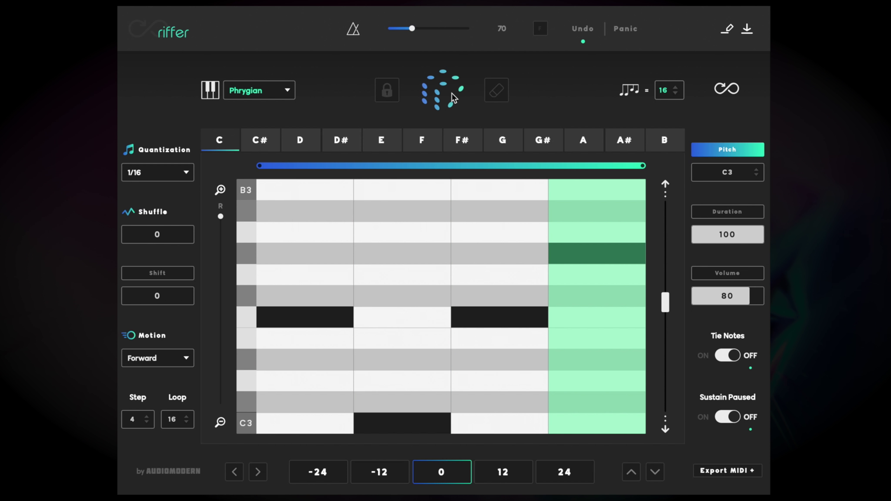
{"action": "left_click", "coordinate": [453, 98]}
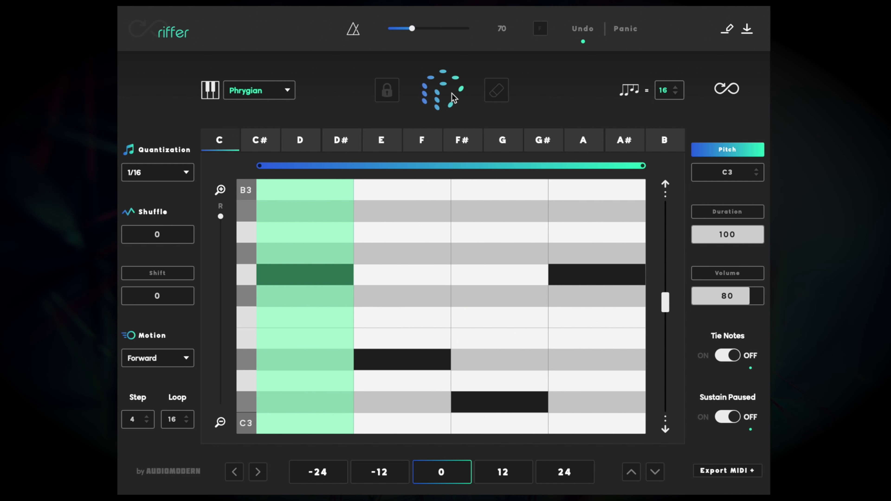
{"action": "left_click", "coordinate": [453, 99]}
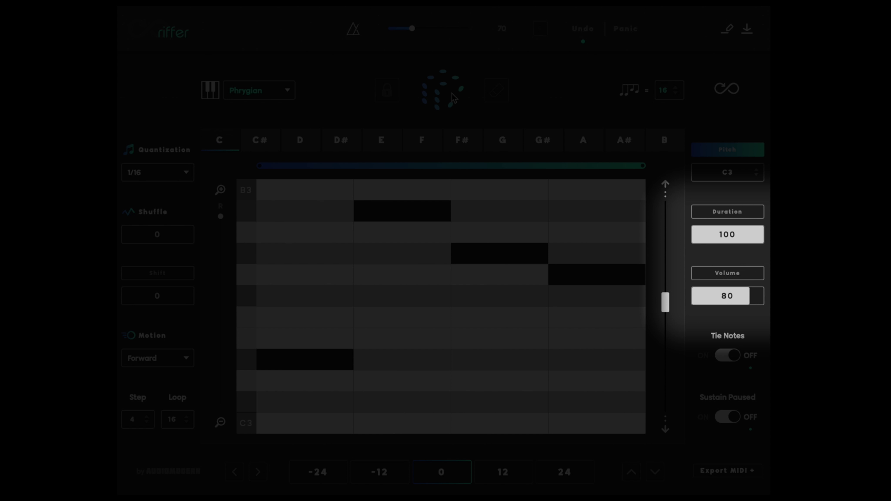
{"action": "left_click", "coordinate": [452, 98]}
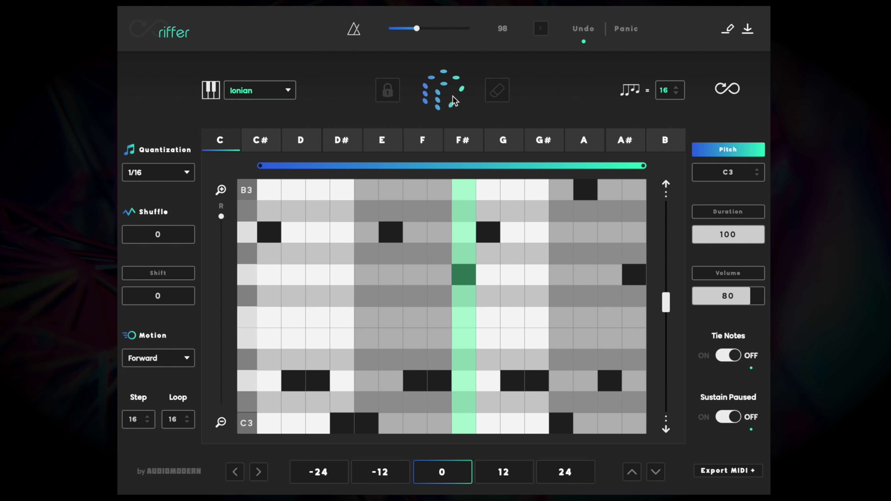
Generate a new riff and cut it to 4 steps, giving D# Locrian at tempo 80.
{"action": "left_click", "coordinate": [453, 96]}
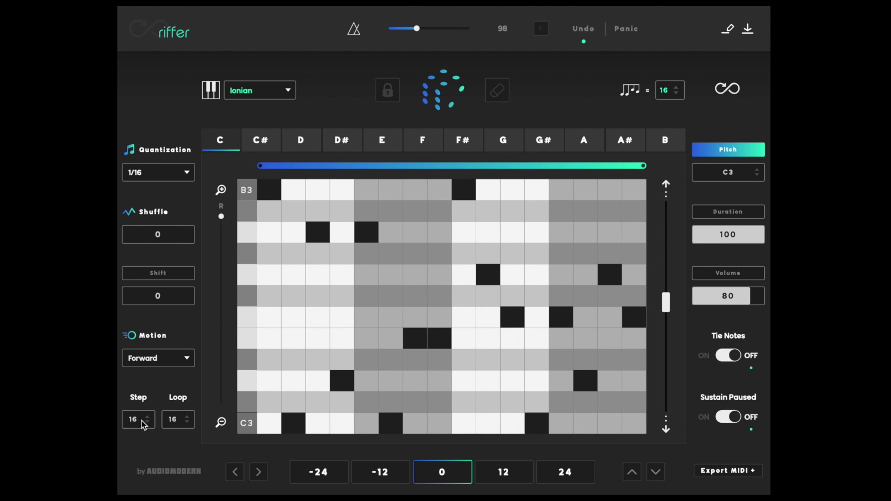
{"action": "left_click_drag", "start_coordinate": [143, 425], "coordinate": [140, 493]}
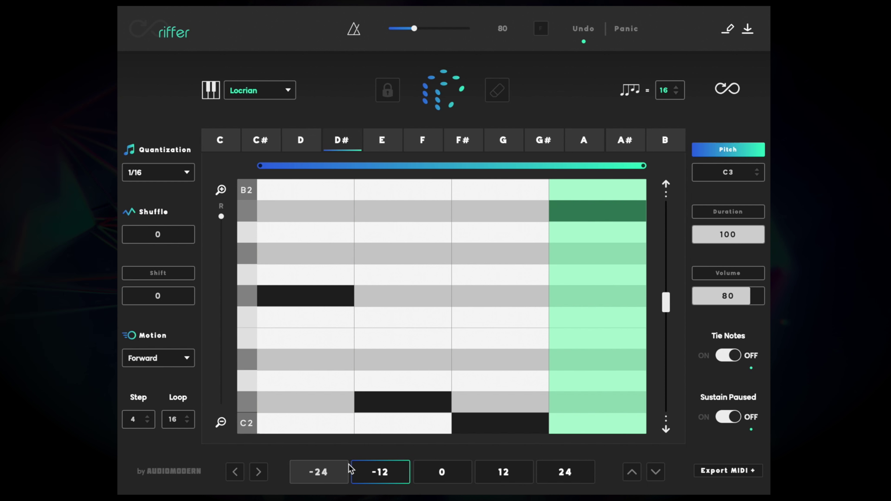
Audition octave offsets 0, 12, 24 and 0, settle on -12, and change the root key to G.
{"action": "left_click", "coordinate": [431, 477]}
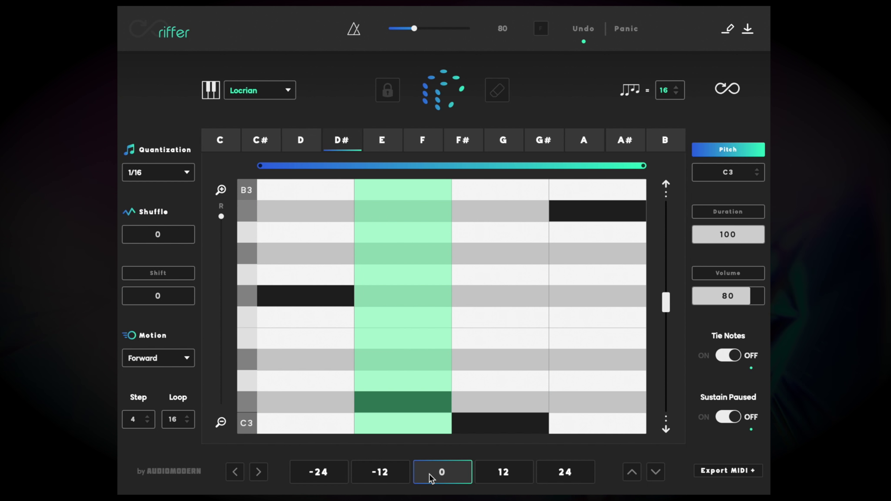
{"action": "left_click", "coordinate": [502, 474]}
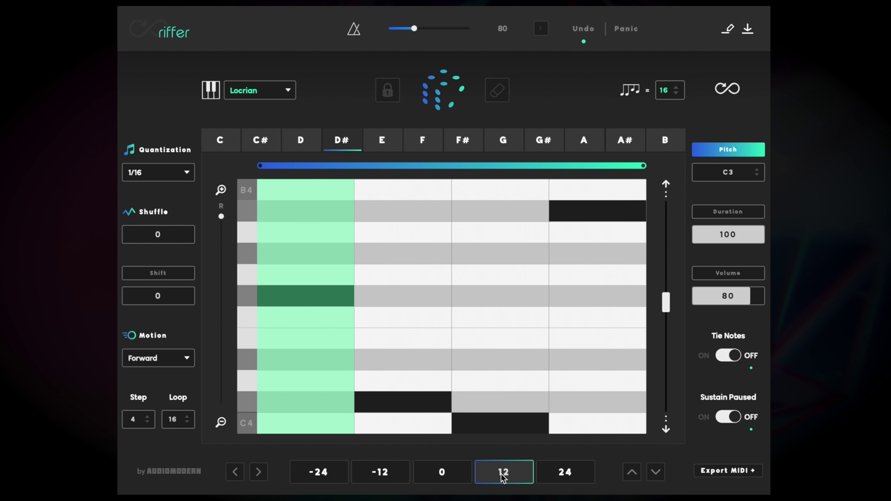
{"action": "left_click", "coordinate": [552, 480]}
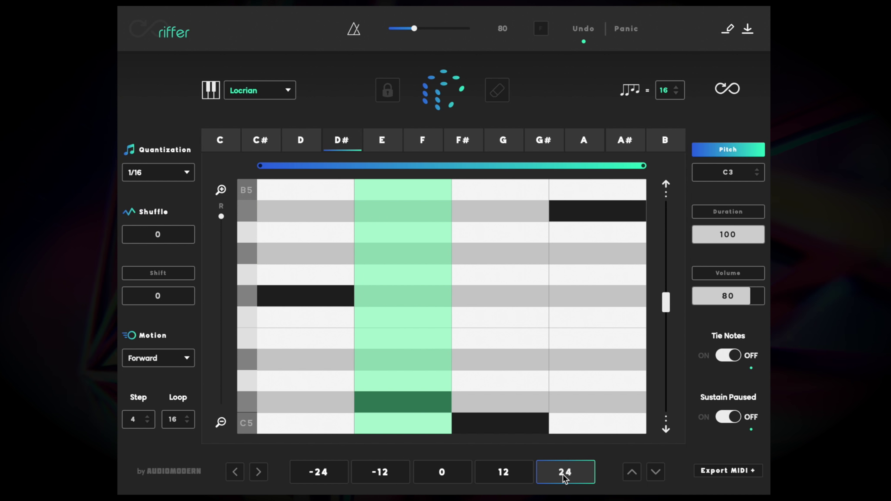
{"action": "left_click", "coordinate": [454, 480]}
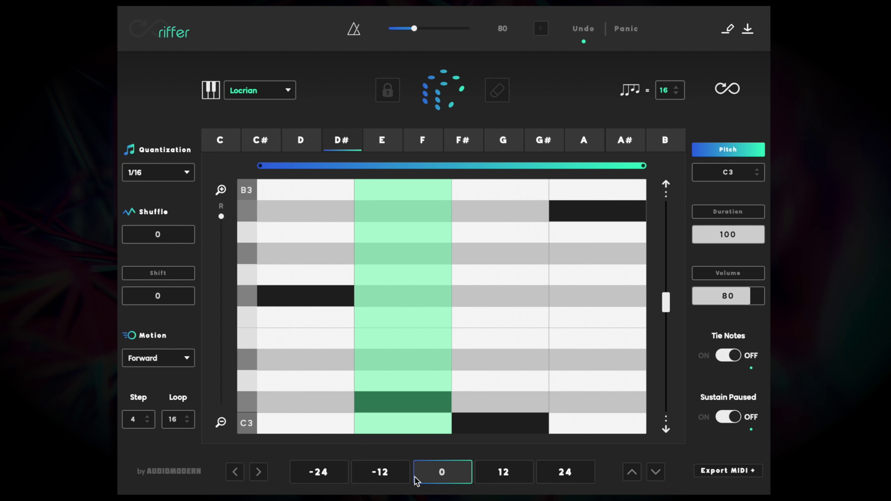
{"action": "left_click", "coordinate": [402, 479]}
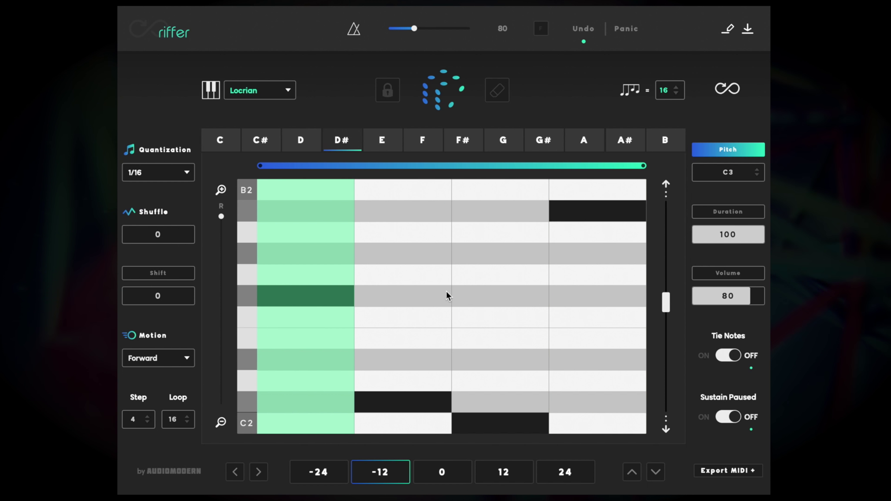
{"action": "left_click", "coordinate": [512, 145]}
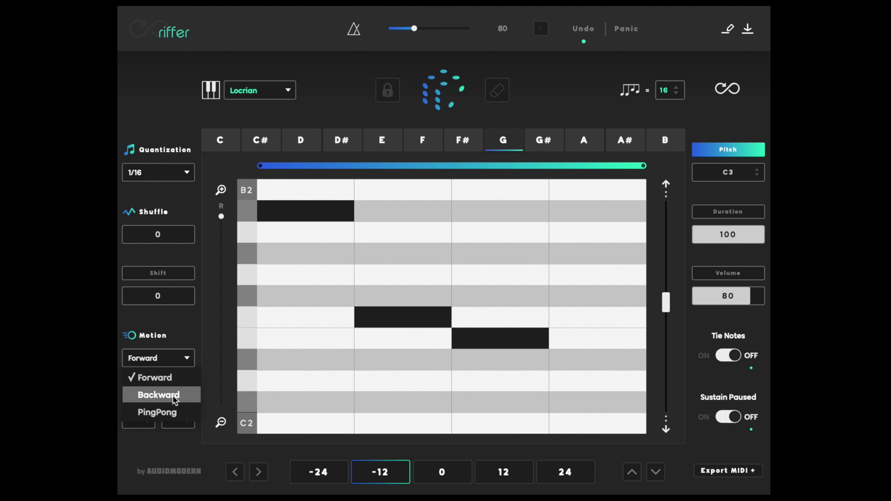
Set Motion to Backward, mute one note, then regenerate into an 8-step C Dorian PingPong riff.
{"action": "left_click", "coordinate": [173, 395]}
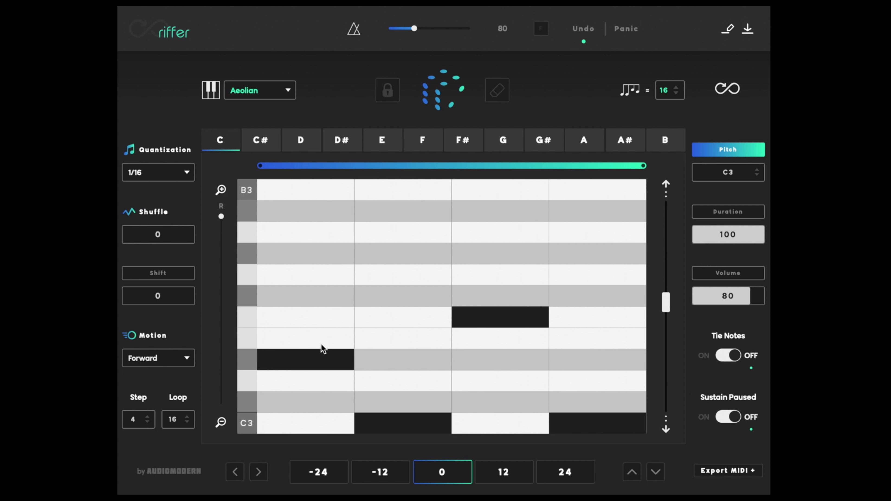
{"action": "left_click", "coordinate": [389, 324]}
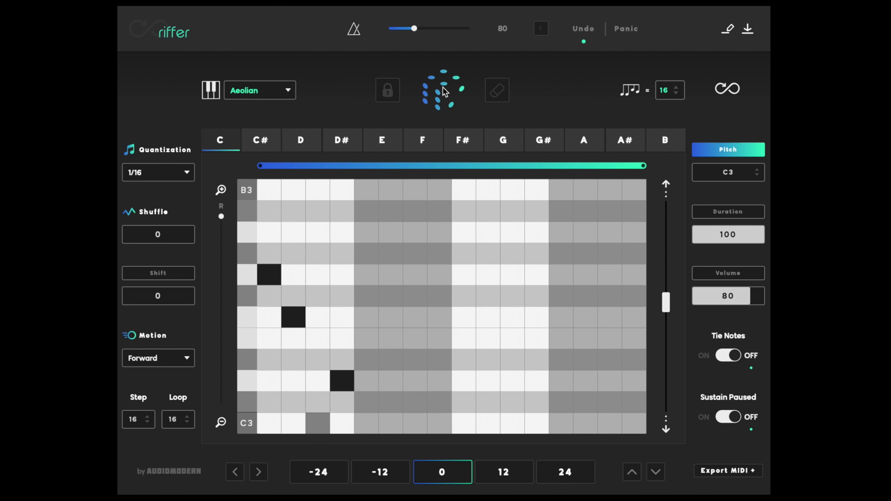
{"action": "left_click", "coordinate": [444, 92]}
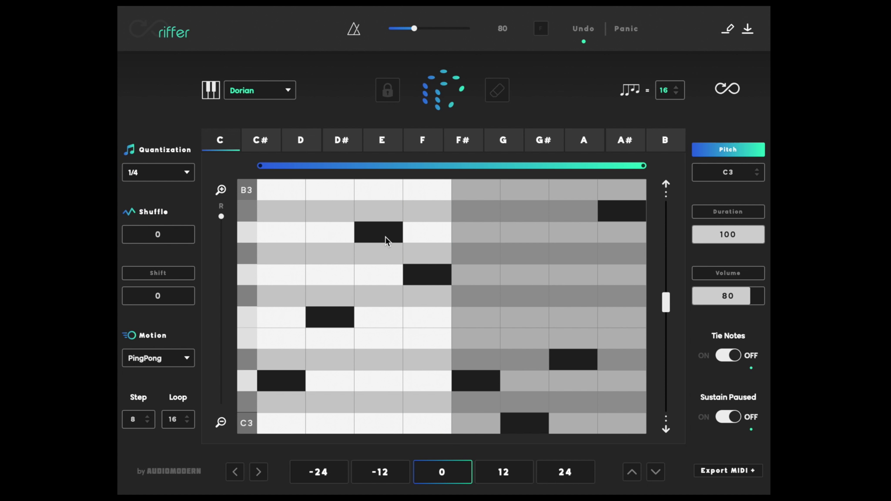
Set quantization to 1/16 and Motion to Forward.
{"action": "left_click", "coordinate": [172, 179]}
{"action": "left_click", "coordinate": [170, 330]}
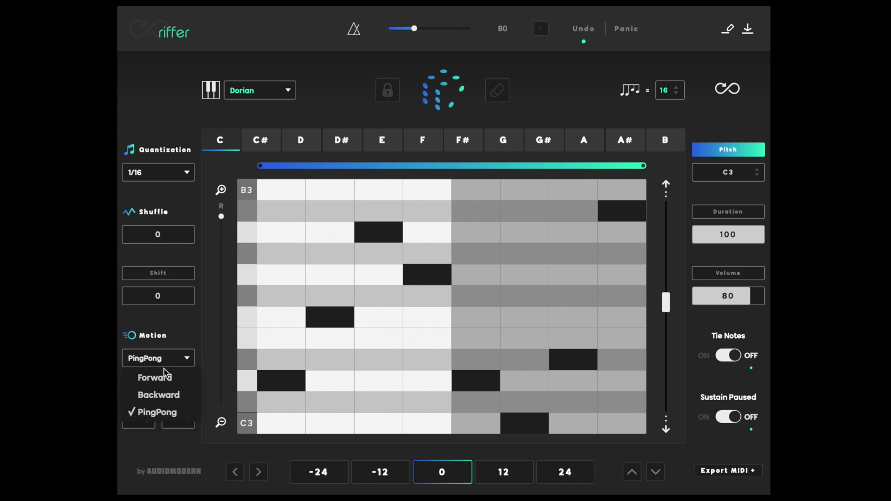
{"action": "left_click", "coordinate": [164, 377]}
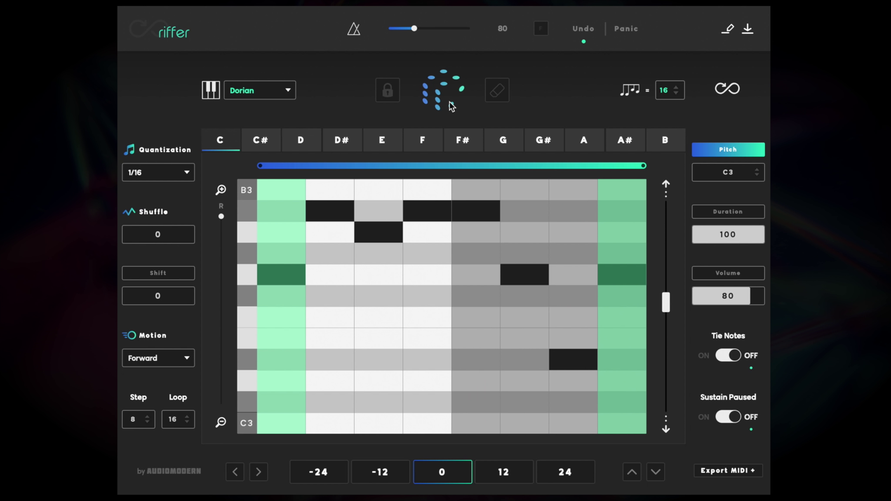
Raise the column 7 note two rows then rest it, rest columns 2 and 5, and bring up Save preset.
{"action": "left_click", "coordinate": [577, 325]}
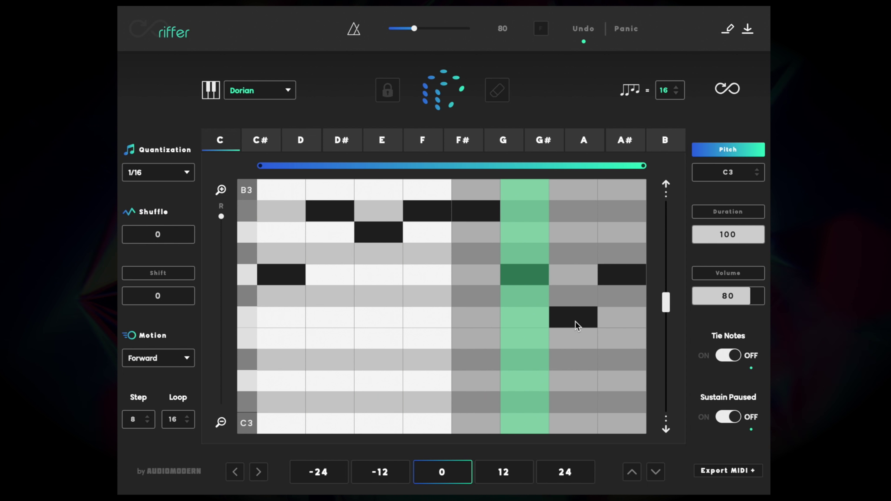
{"action": "left_click", "coordinate": [578, 326]}
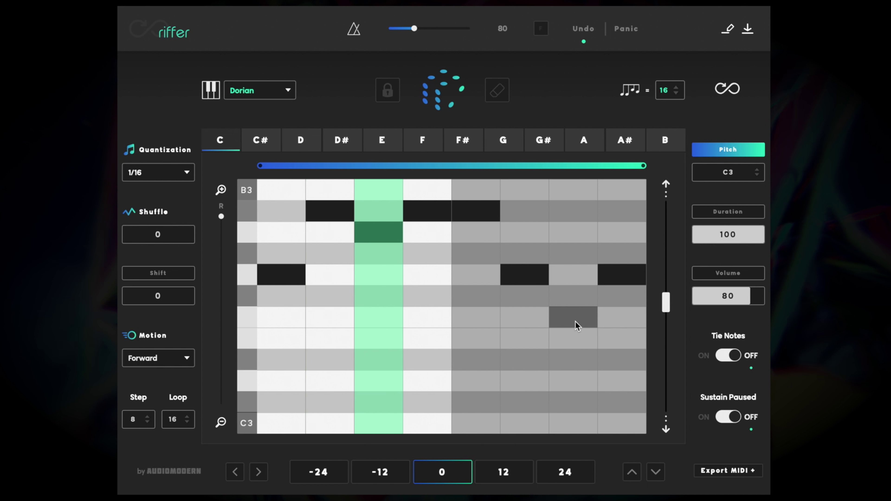
{"action": "left_click", "coordinate": [337, 221]}
{"action": "left_click", "coordinate": [472, 216]}
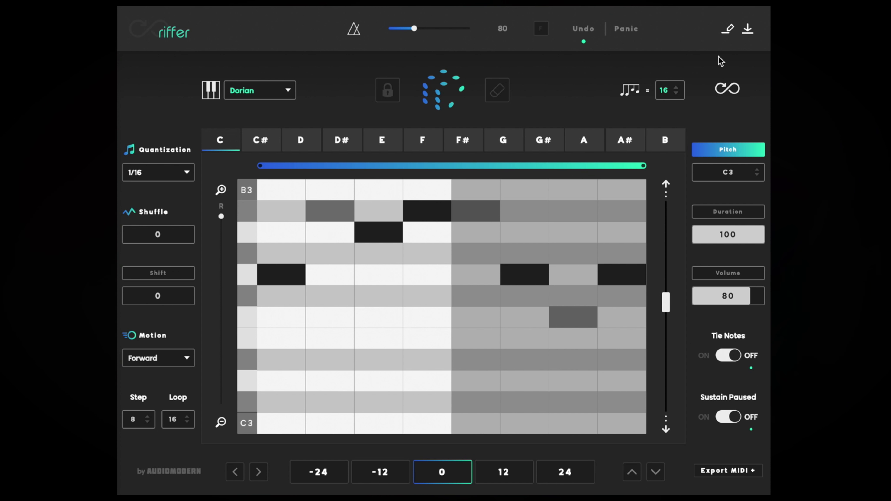
{"action": "left_click", "coordinate": [730, 31]}
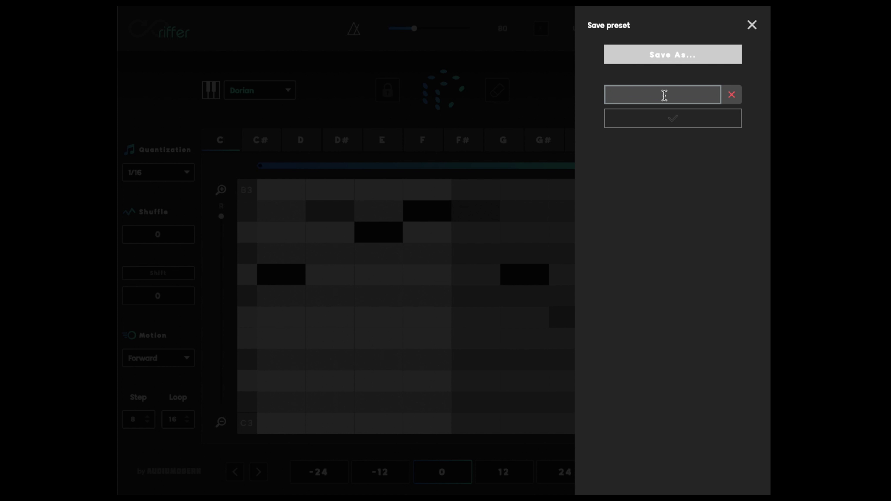
Save preset 'Arpeggio 1', load '4. The Tet', and drag its MIDI clip to track 1's start.
{"action": "left_click", "coordinate": [668, 122]}
{"action": "left_click", "coordinate": [752, 33]}
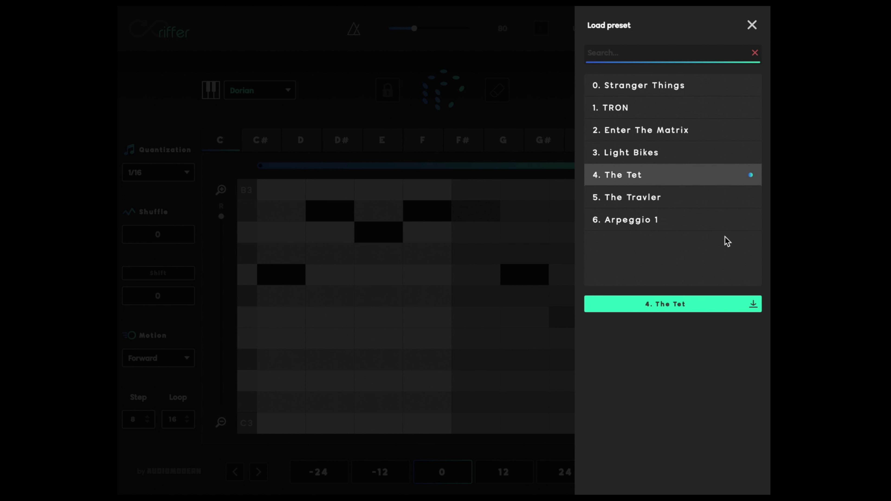
{"action": "left_click", "coordinate": [715, 305]}
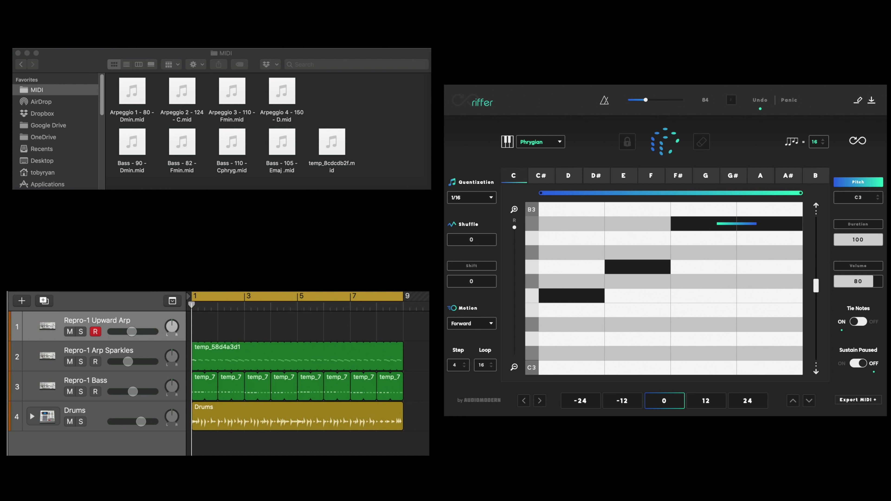
{"action": "left_click_drag", "start_coordinate": [279, 354], "coordinate": [204, 314]}
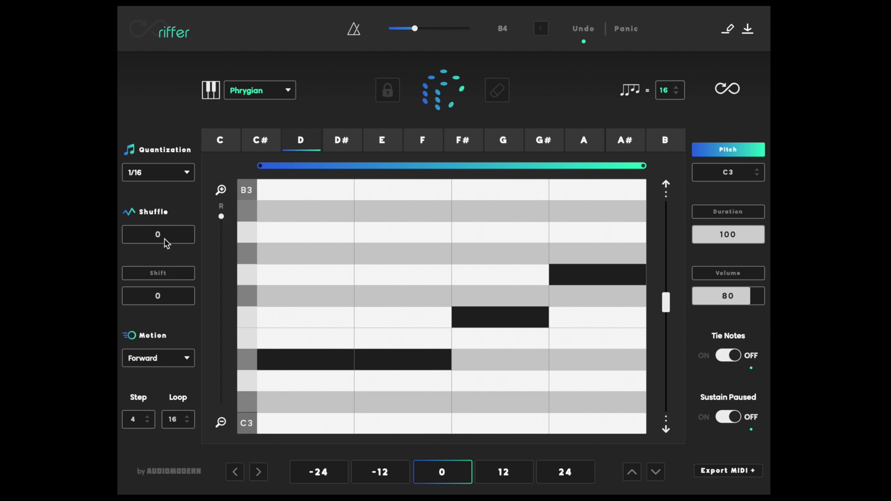
Set Shuffle to 33 and Shift to 16, then turn Tie Notes on.
{"action": "left_click_drag", "start_coordinate": [165, 240], "coordinate": [146, 241]}
{"action": "left_click", "coordinate": [139, 273]}
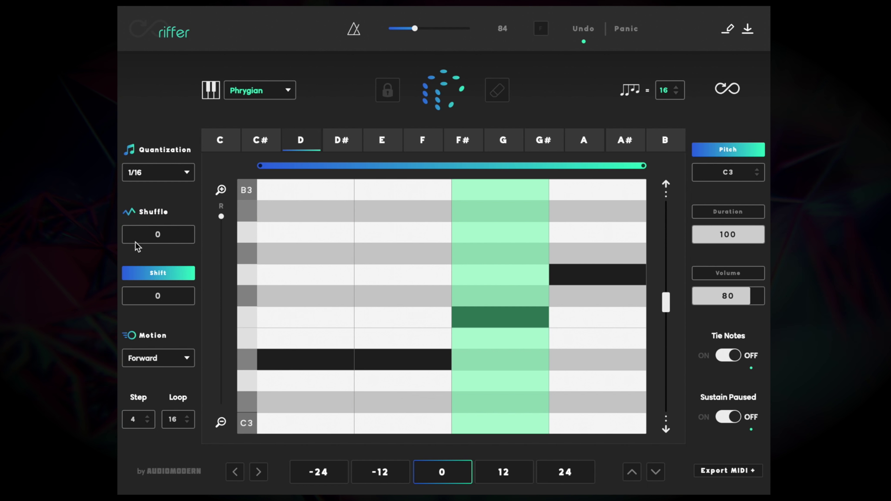
{"action": "left_click_drag", "start_coordinate": [138, 236], "coordinate": [147, 238]}
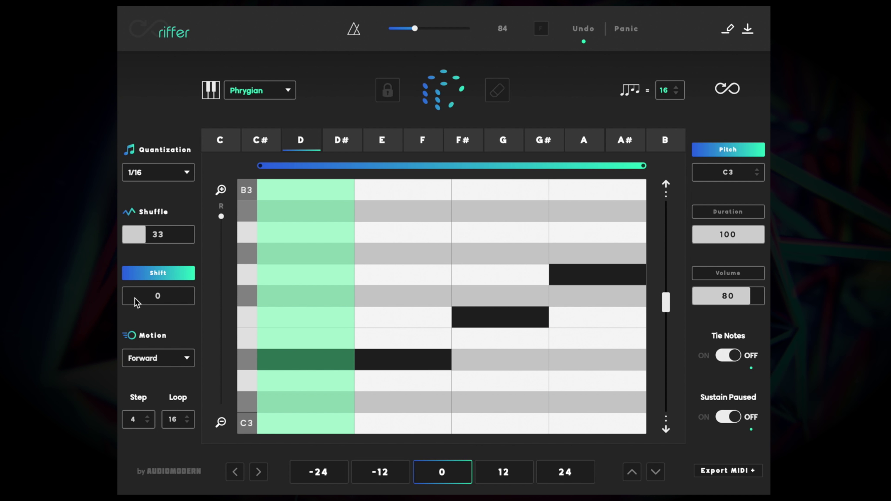
{"action": "left_click_drag", "start_coordinate": [135, 295], "coordinate": [134, 298]}
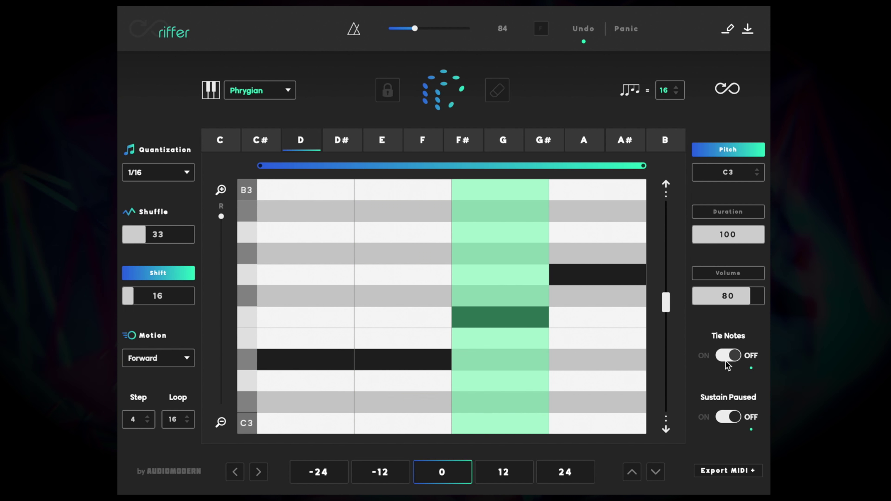
{"action": "left_click", "coordinate": [729, 355]}
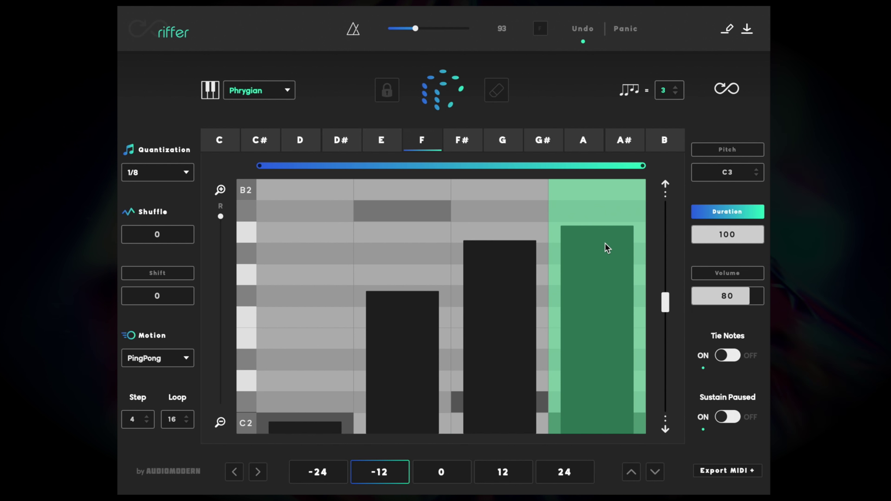
Redraw the last two note lengths and first three note volumes, then return to Pitch view.
{"action": "mouse_move", "coordinate": [590, 253]}
{"action": "left_mouse_down"}
{"action": "mouse_move", "coordinate": [456, 236]}
{"action": "mouse_move", "coordinate": [367, 287]}
{"action": "mouse_move", "coordinate": [268, 307]}
{"action": "left_mouse_up"}
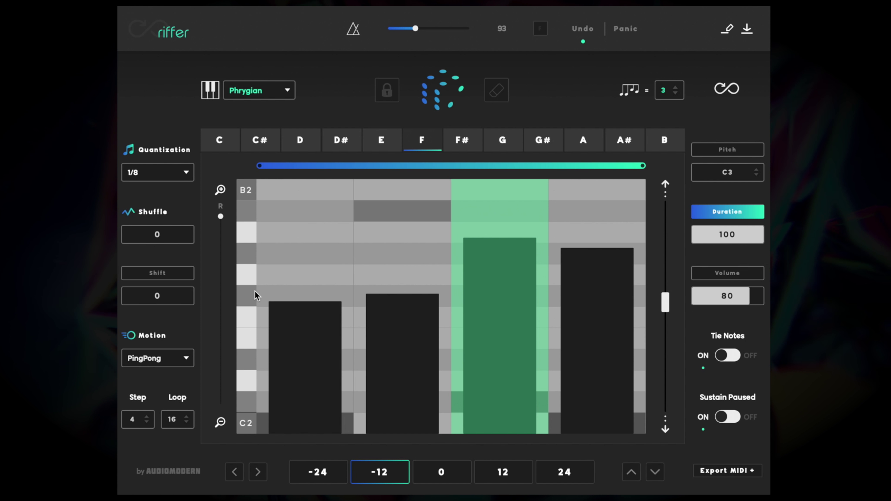
{"action": "left_click", "coordinate": [707, 273]}
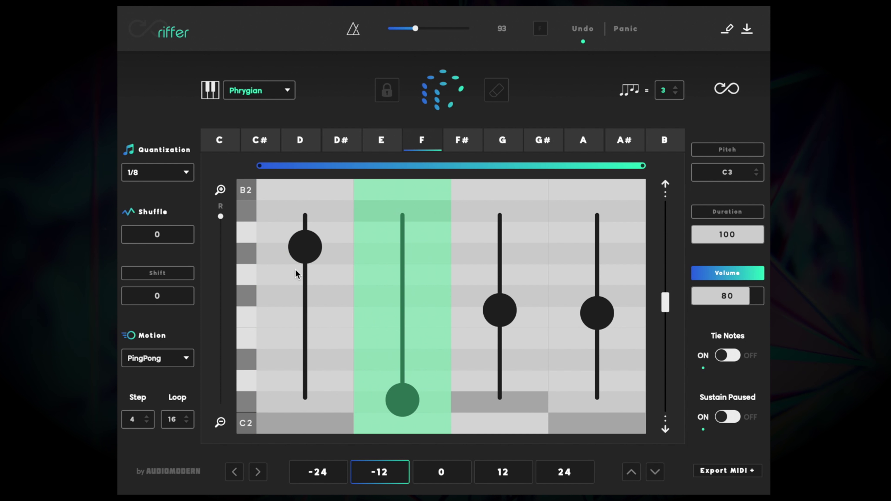
{"action": "mouse_move", "coordinate": [298, 273]}
{"action": "left_mouse_down"}
{"action": "mouse_move", "coordinate": [449, 299]}
{"action": "mouse_move", "coordinate": [610, 366]}
{"action": "left_mouse_up"}
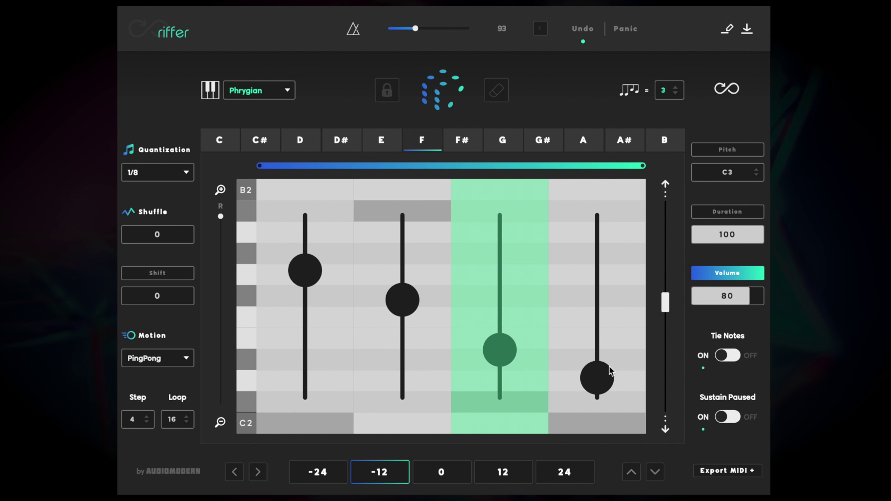
{"action": "left_click", "coordinate": [736, 151]}
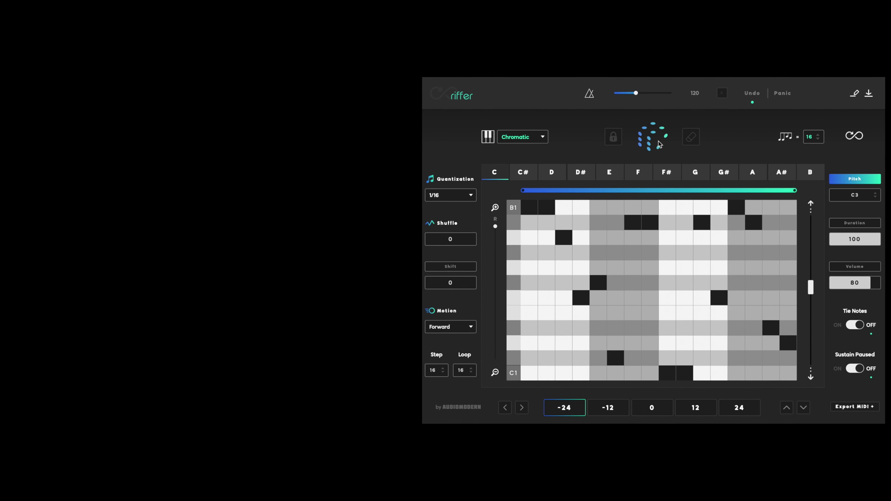
Generate a new chromatic riff, stop playback, set Backward motion with 8 steps, and restart playback.
{"action": "left_click", "coordinate": [659, 145]}
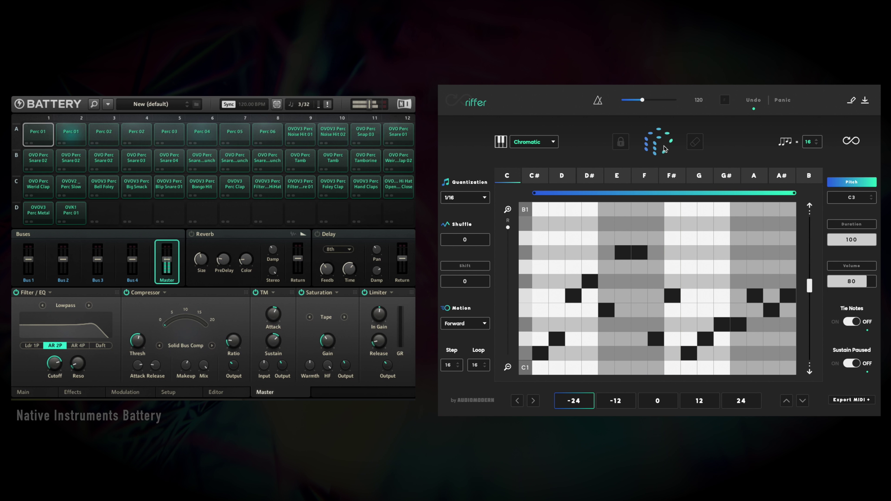
{"action": "key", "text": "space"}
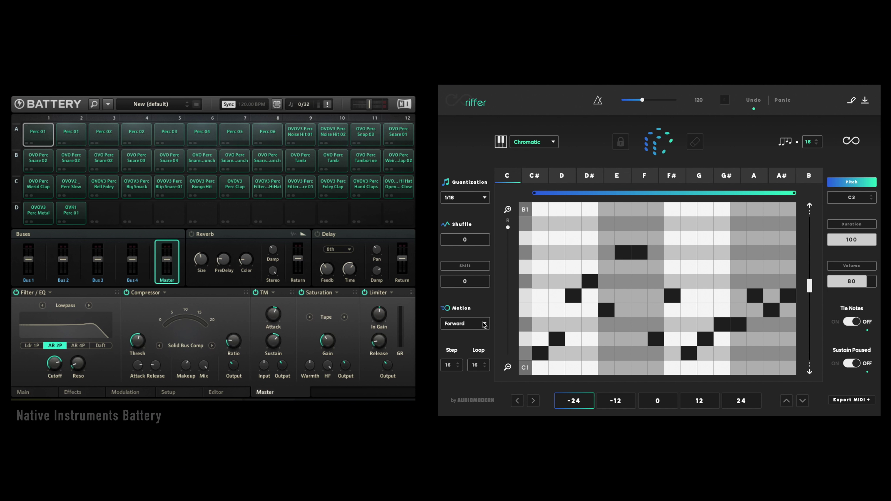
{"action": "scroll", "coordinate": [452, 365], "scroll_direction": "down", "scroll_amount": 8}
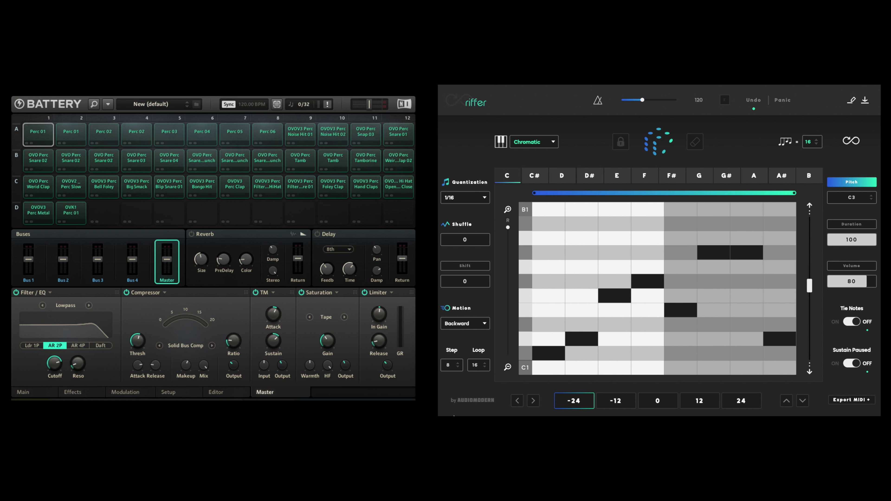
{"action": "key", "text": "space"}
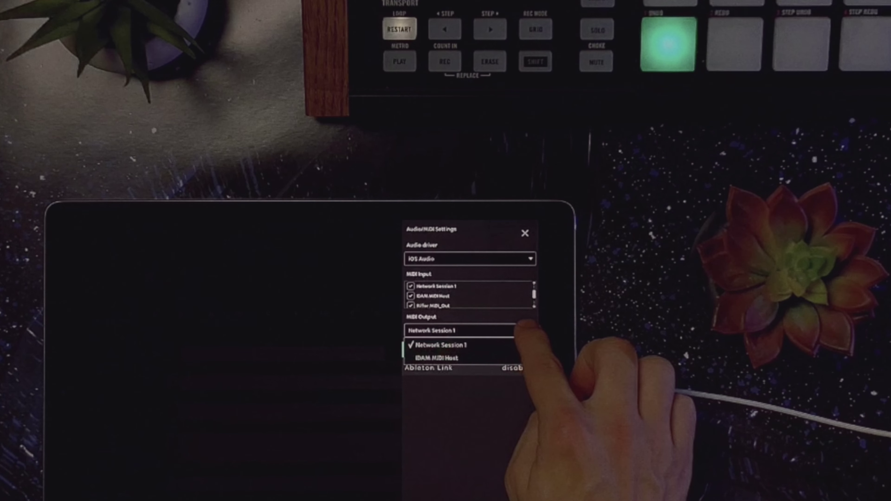
Route MIDI output to IDAM MIDI Host and switch Ableton Link on.
{"action": "left_click", "coordinate": [456, 358]}
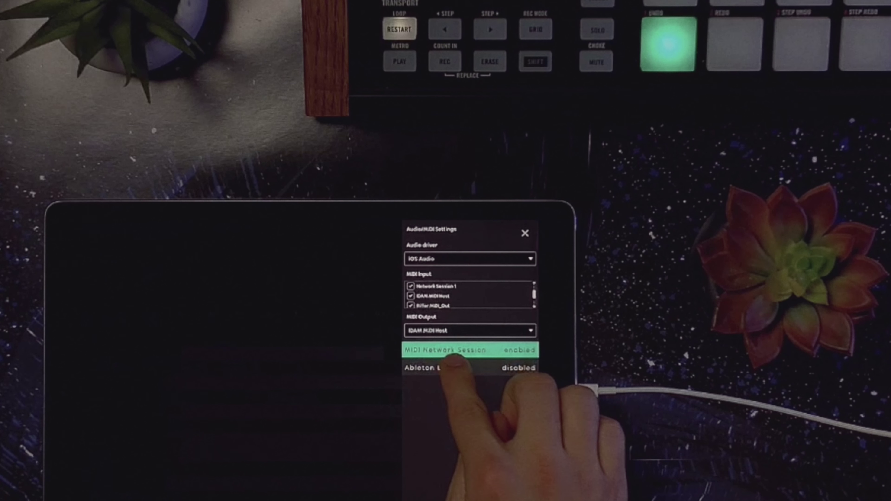
{"action": "left_click", "coordinate": [519, 368]}
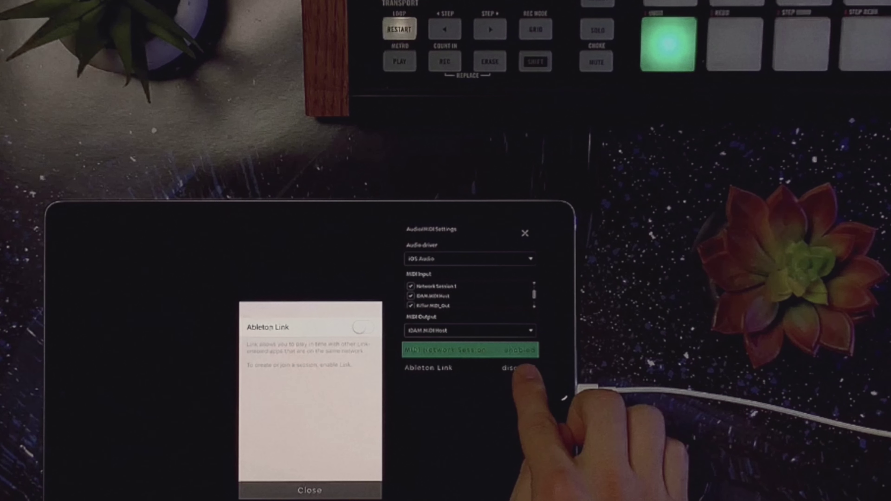
{"action": "left_click", "coordinate": [364, 328]}
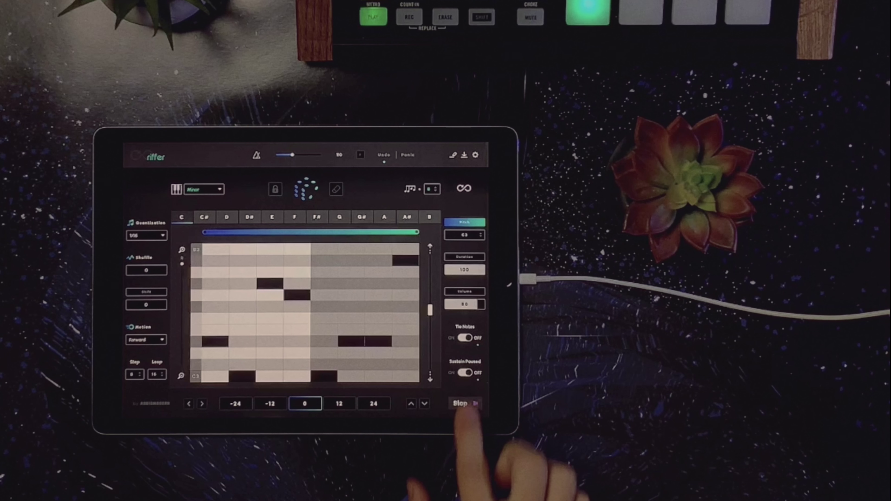
Play the 16-step Minor pattern, randomize a fresh riff mid-playback, then stop playback.
{"action": "left_click", "coordinate": [465, 404]}
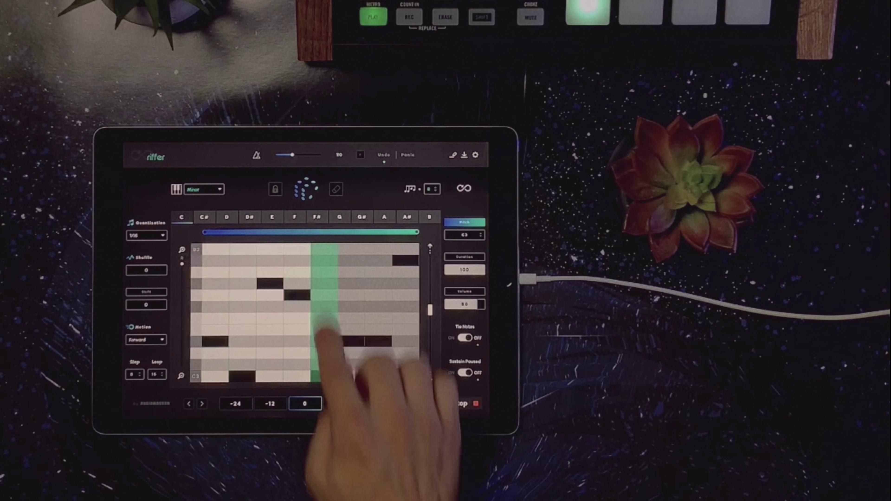
{"action": "left_click", "coordinate": [305, 188]}
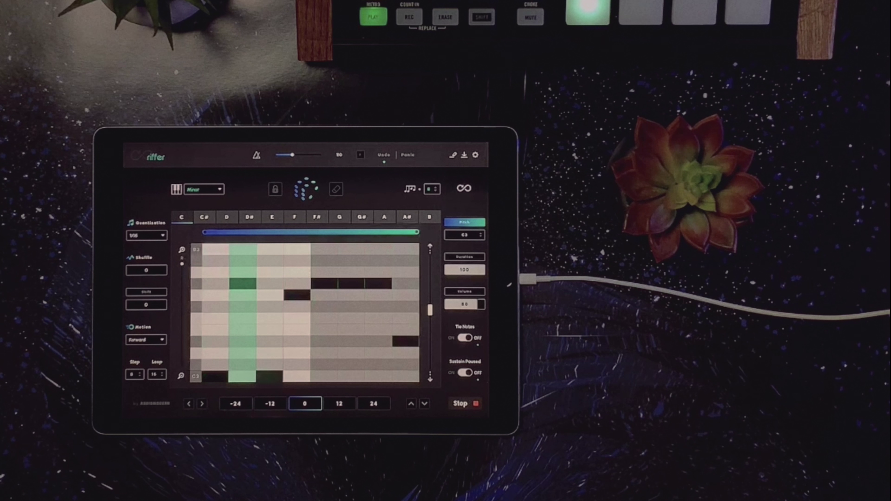
{"action": "left_click", "coordinate": [462, 404]}
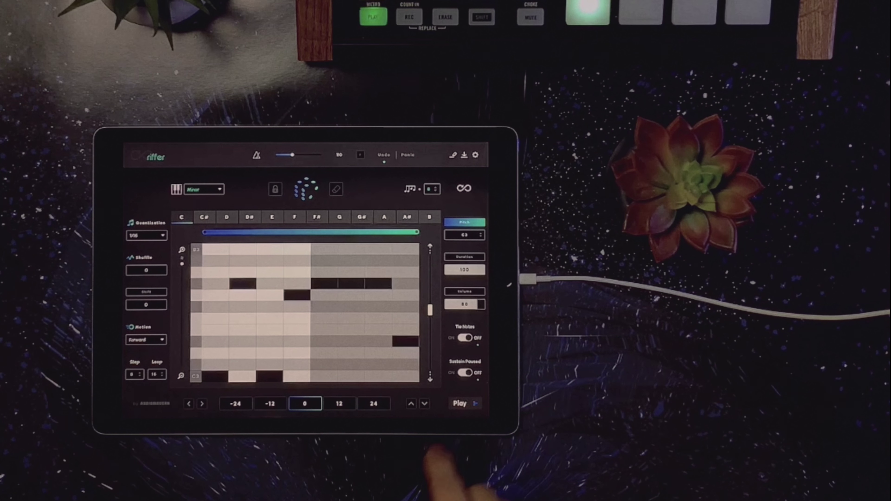